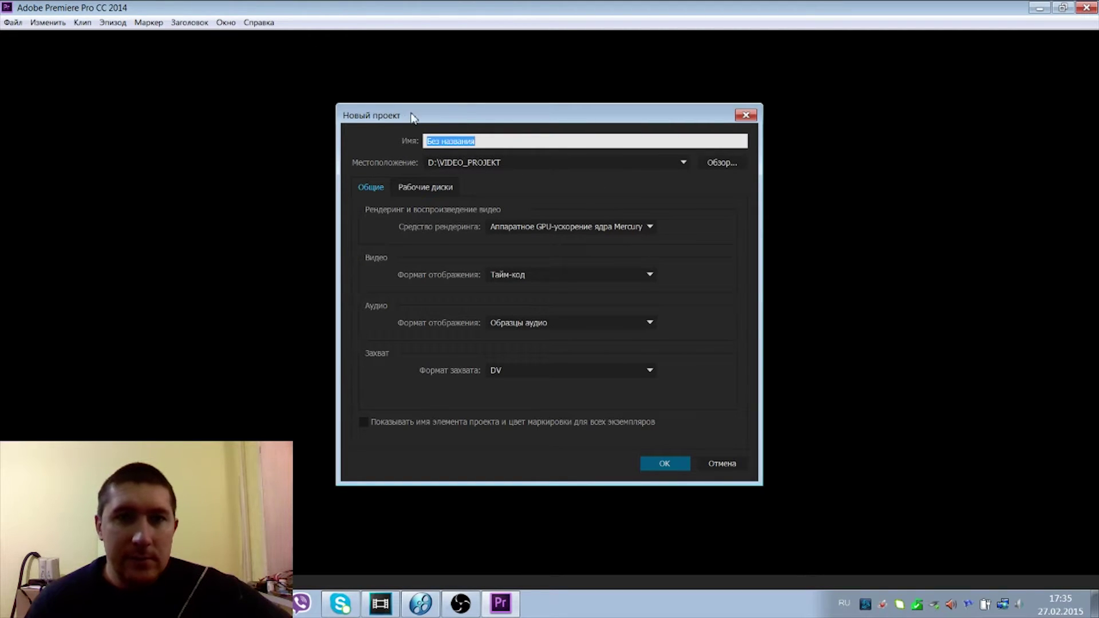
# Review the New Project renderer options, keeping GPU acceleration selected.
pyautogui.moveTo(421, 122); pyautogui.dragTo(322, 82)
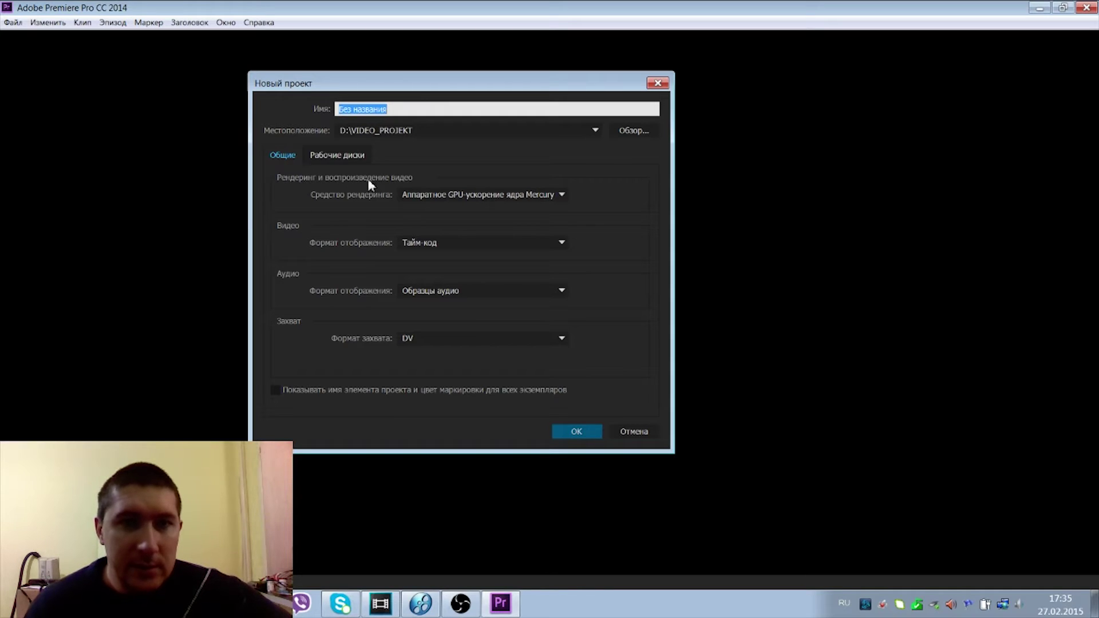
pyautogui.click(447, 194)
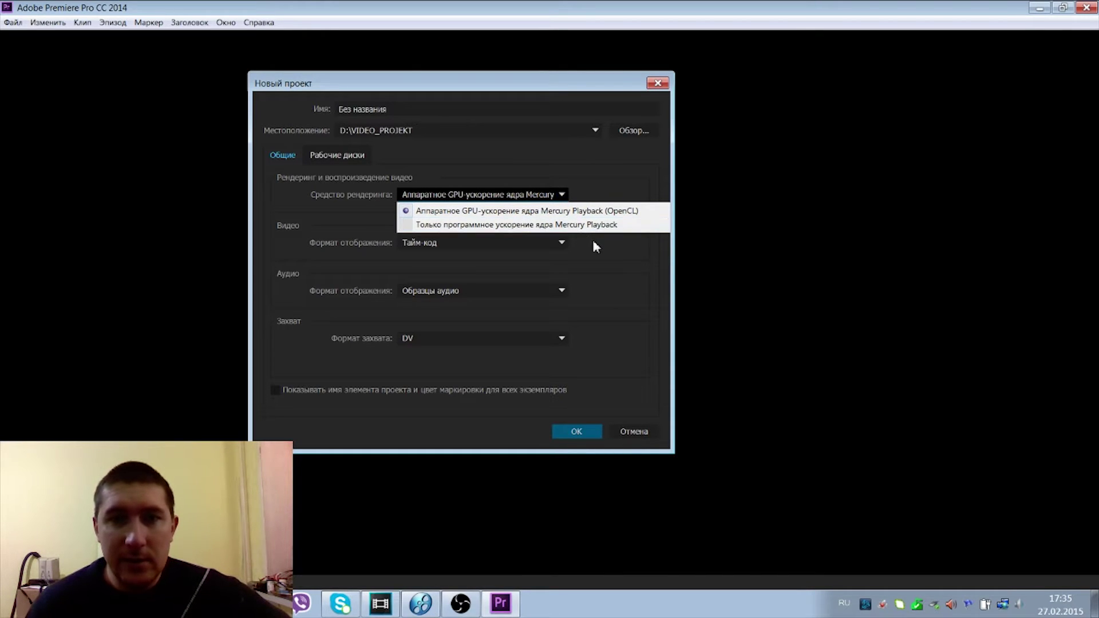
pyautogui.click(610, 186)
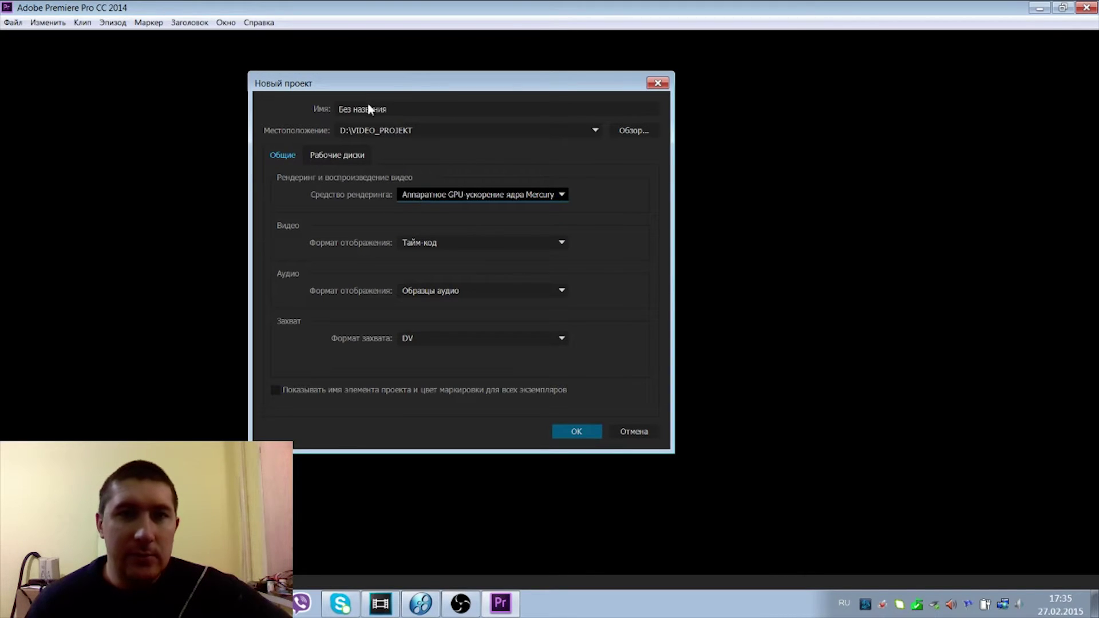
pyautogui.moveTo(369, 93); pyautogui.dragTo(433, 92)
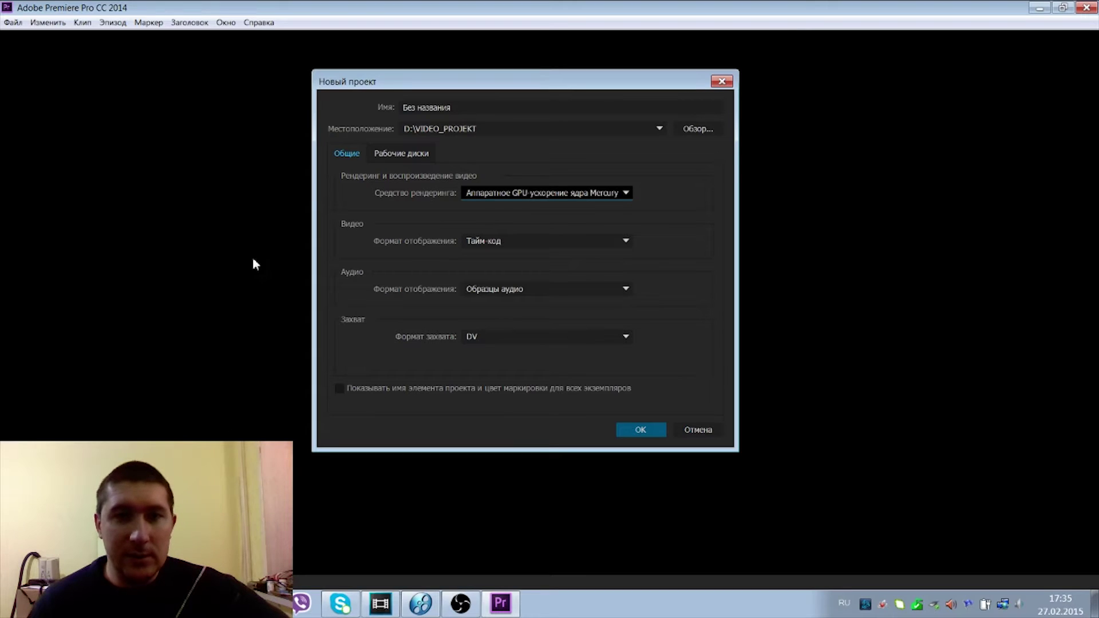
# In Explorer, go to C:\Program Files\Adobe\Adobe Premiere Pro CC 2014.
pyautogui.press('super+e')
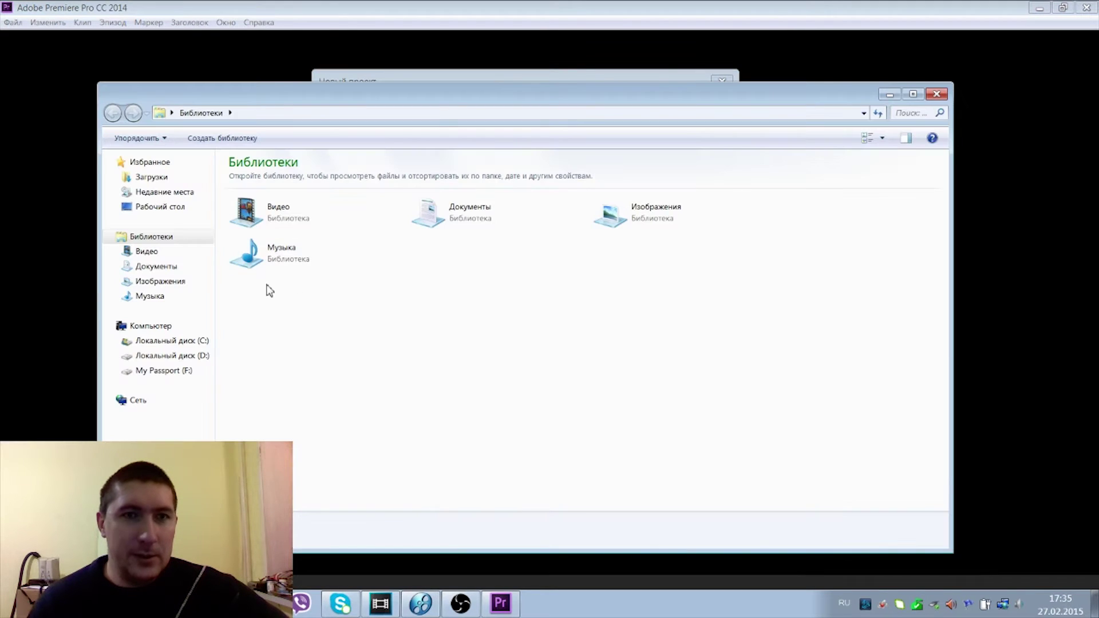
pyautogui.moveTo(431, 87); pyautogui.dragTo(430, 56)
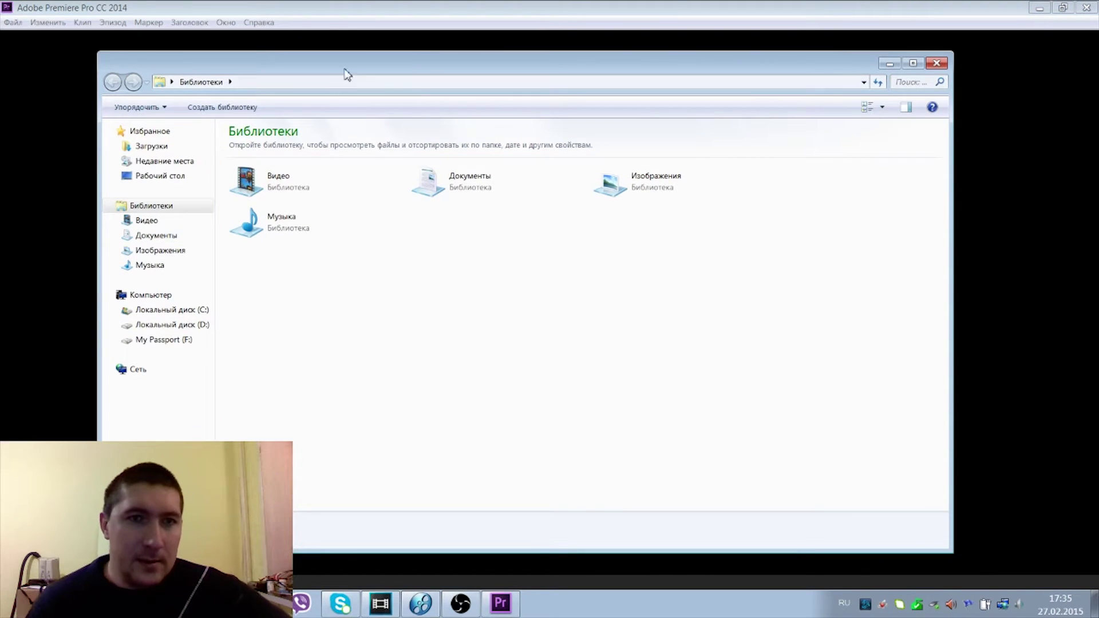
pyautogui.click(198, 314)
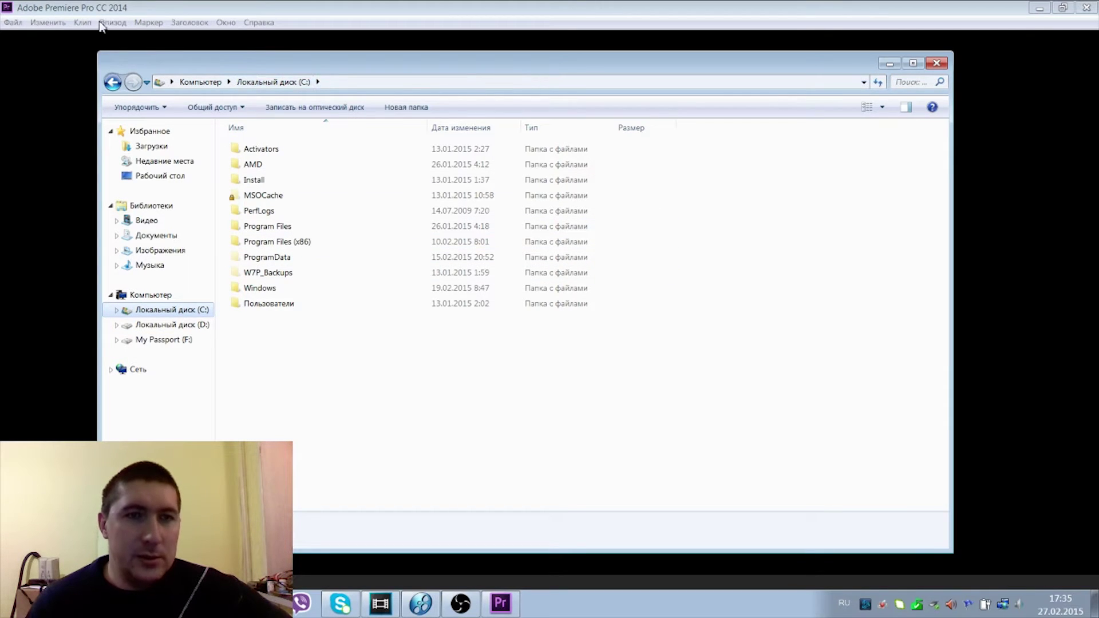
pyautogui.doubleClick(288, 233)
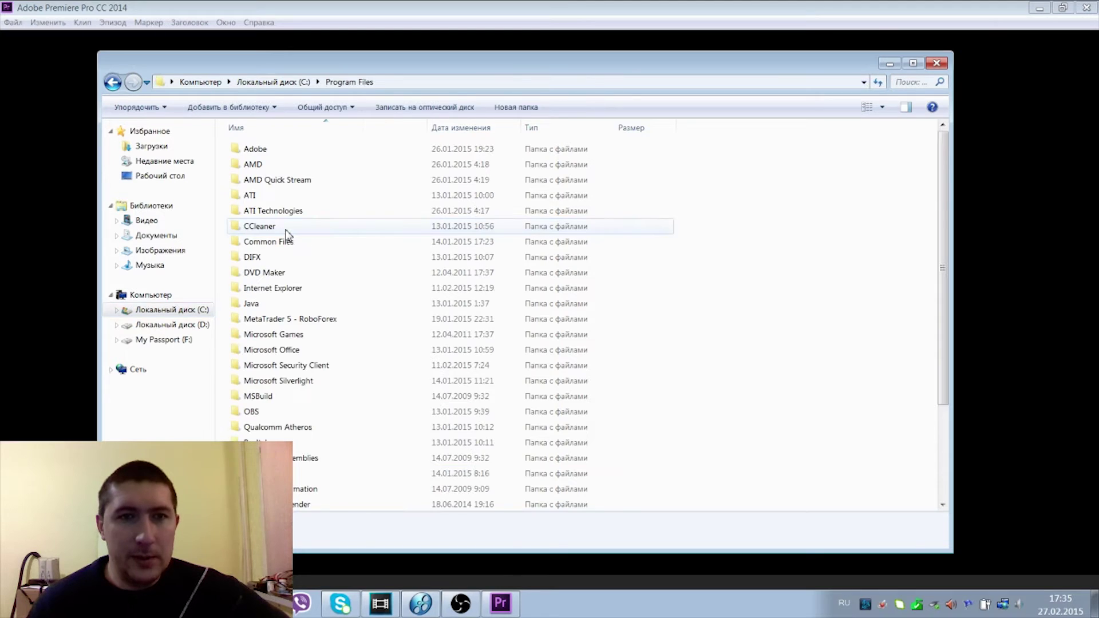
pyautogui.doubleClick(264, 150)
pyautogui.moveTo(297, 62); pyautogui.dragTo(498, 54)
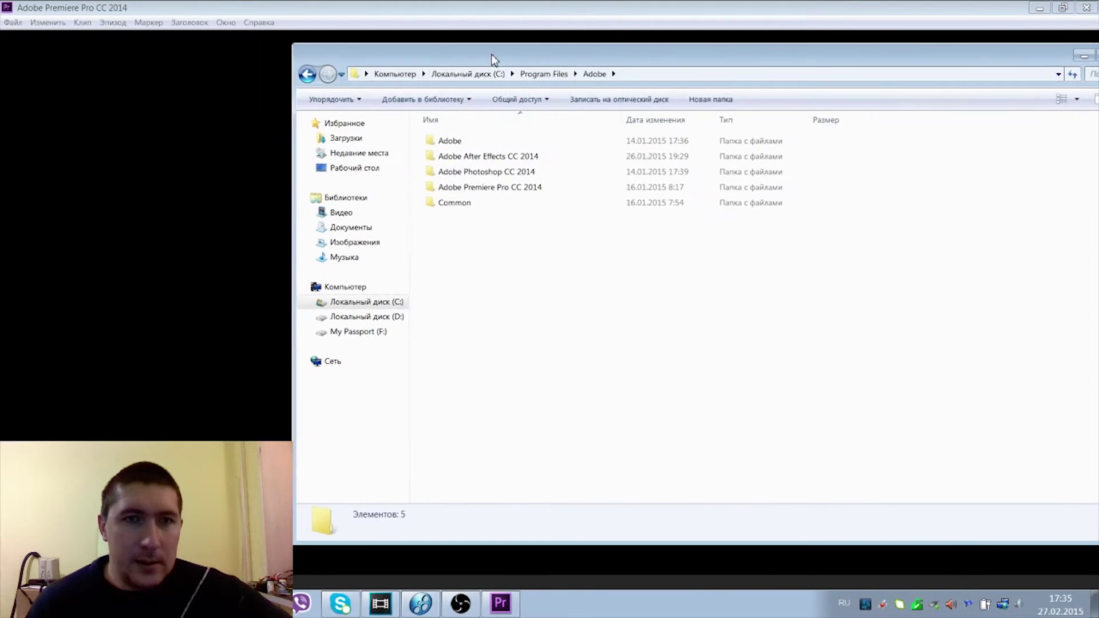
pyautogui.doubleClick(481, 186)
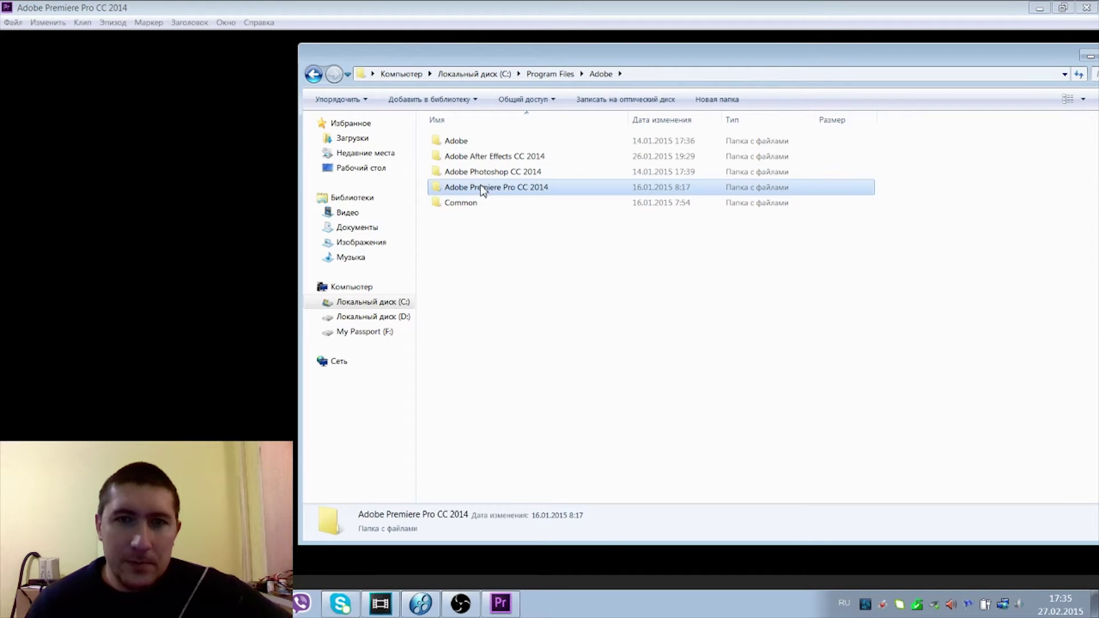
# Run GPUSniffer.exe from that folder to check the OpenCL GPU devices.
pyautogui.scroll(-5, 543, 277)
pyautogui.scroll(-6, 544, 281)
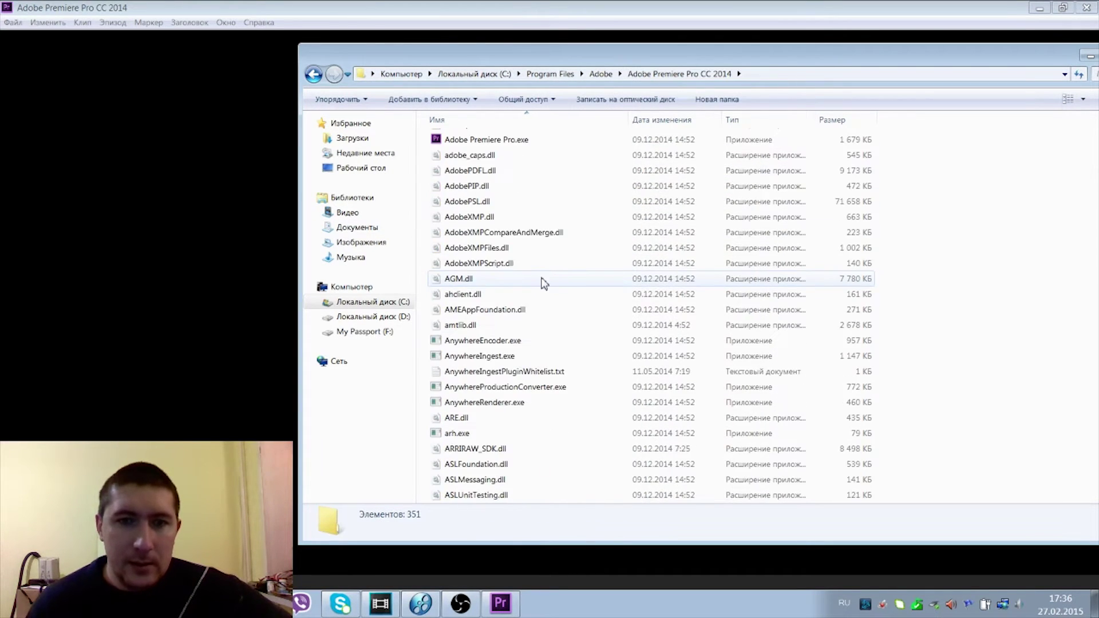
pyautogui.scroll(-4, 526, 382)
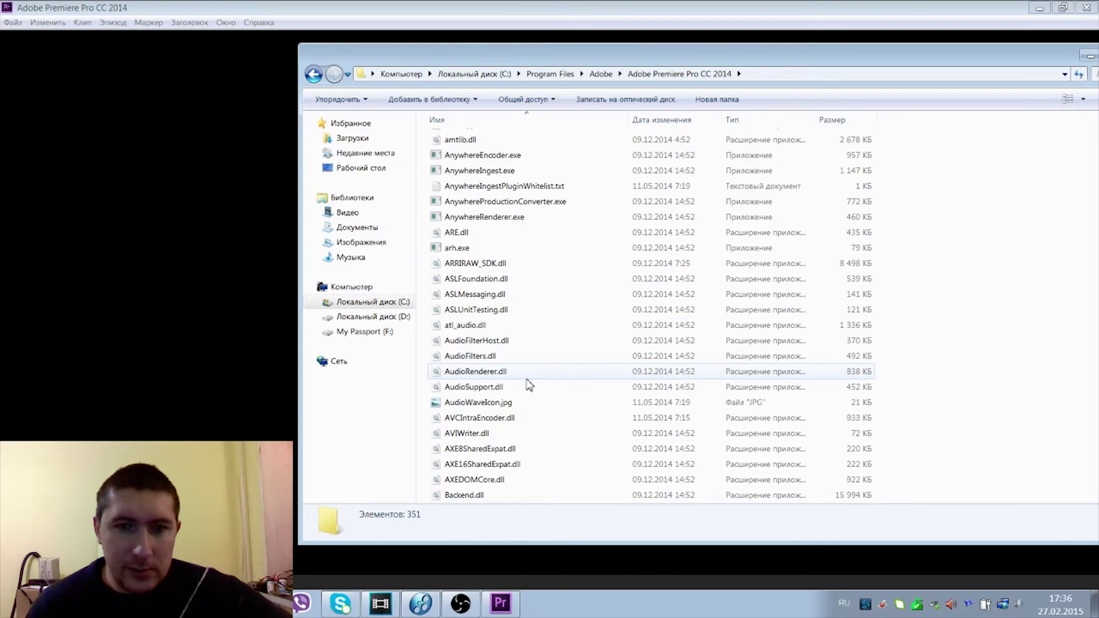
pyautogui.scroll(-1, 527, 383)
pyautogui.scroll(-6, 528, 387)
pyautogui.scroll(-8, 527, 387)
pyautogui.scroll(-5, 528, 388)
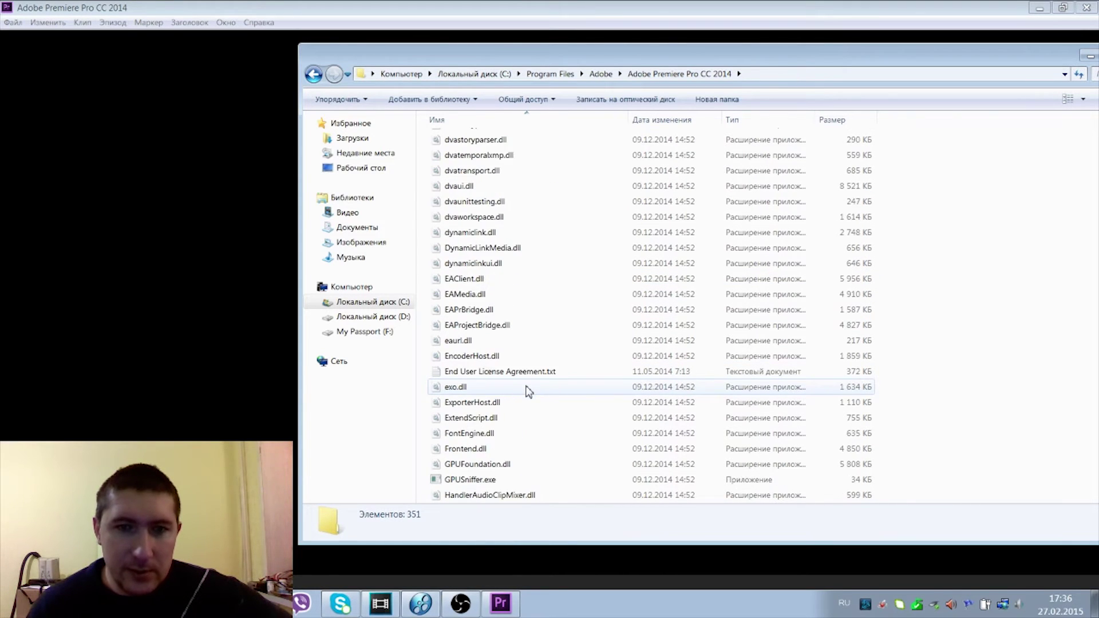
pyautogui.scroll(-5, 527, 389)
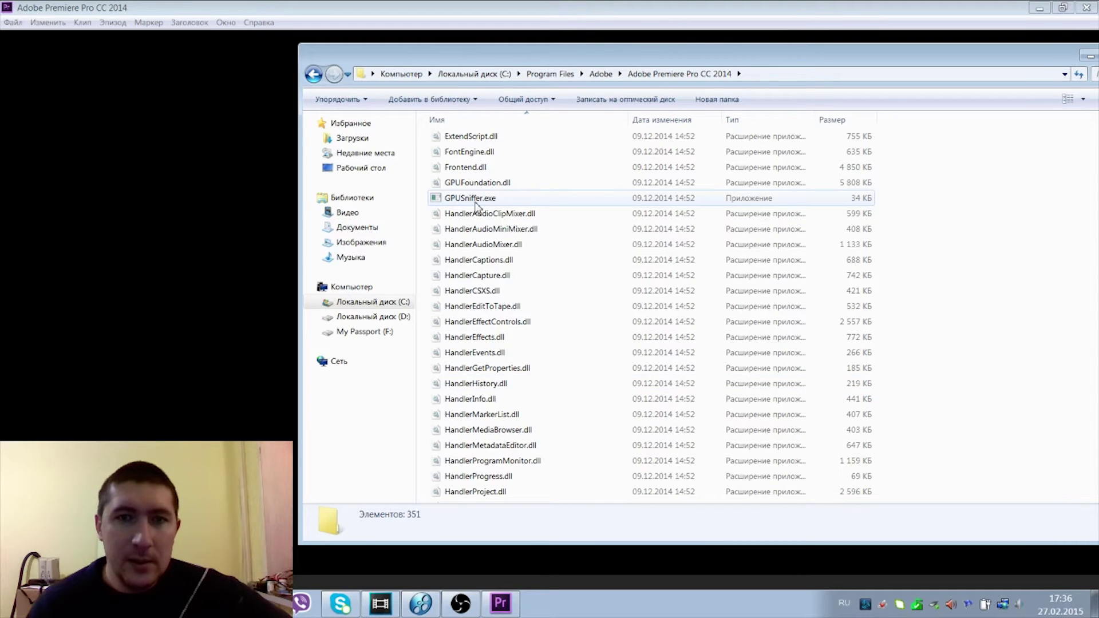
pyautogui.click(483, 205)
pyautogui.doubleClick(481, 203)
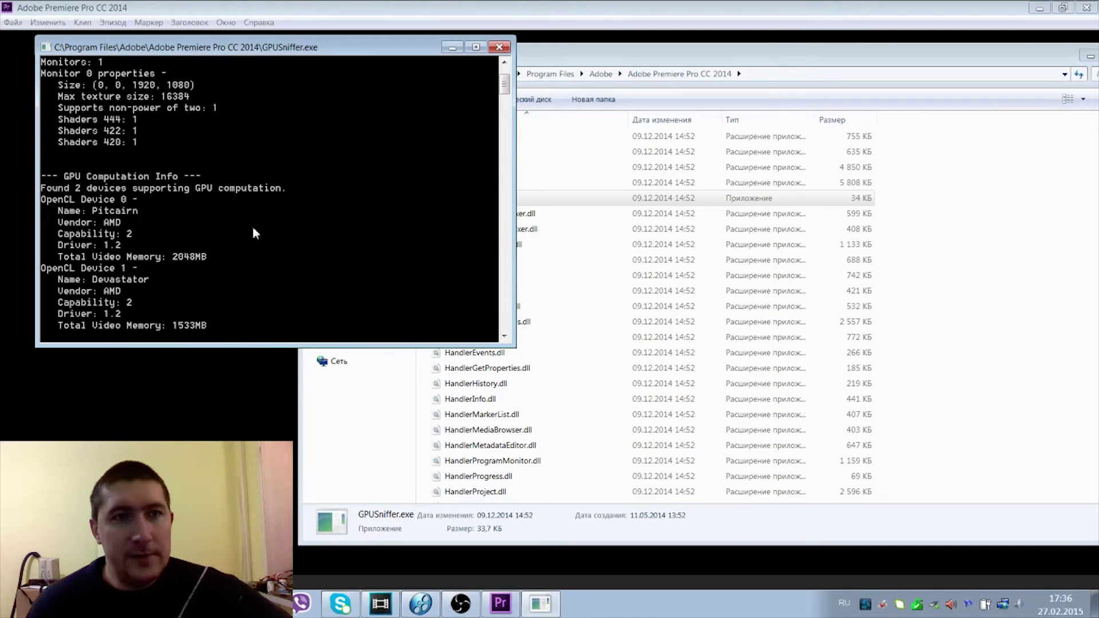
pyautogui.moveTo(404, 57); pyautogui.dragTo(338, 63)
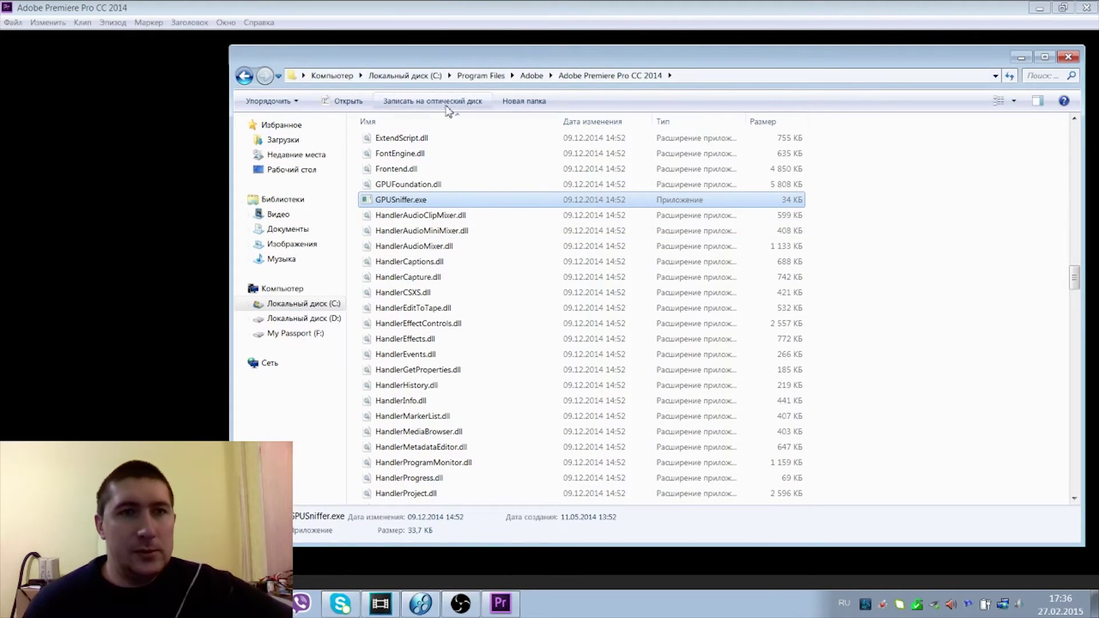
# Keep Mercury Playback GPU Acceleration (OpenCL) as the renderer and confirm the New Project dialog.
pyautogui.click(413, 16)
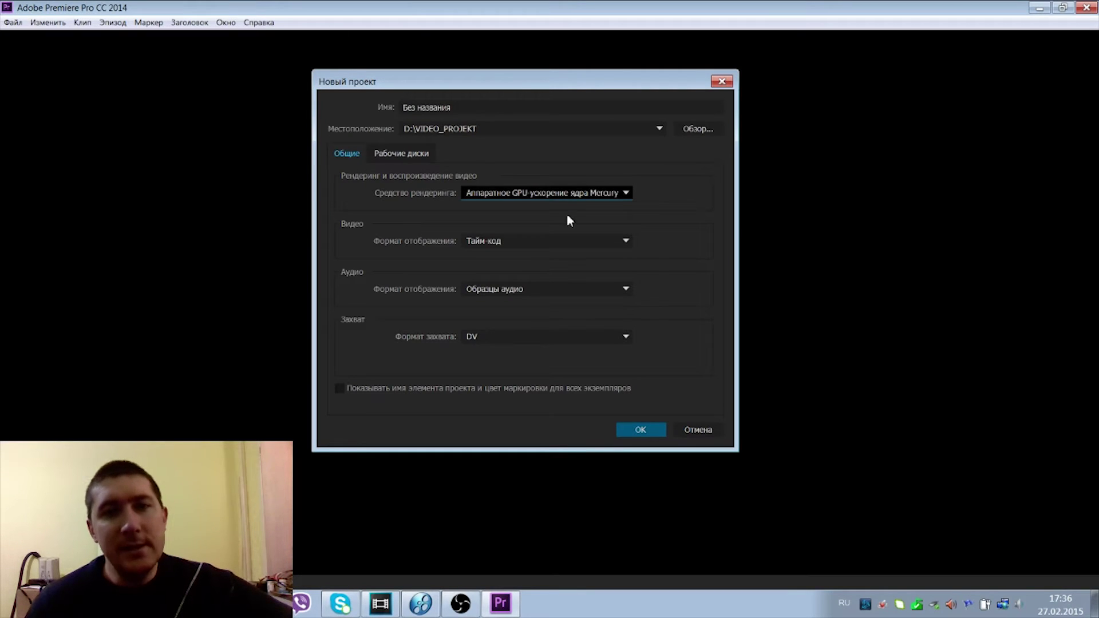
pyautogui.click(617, 194)
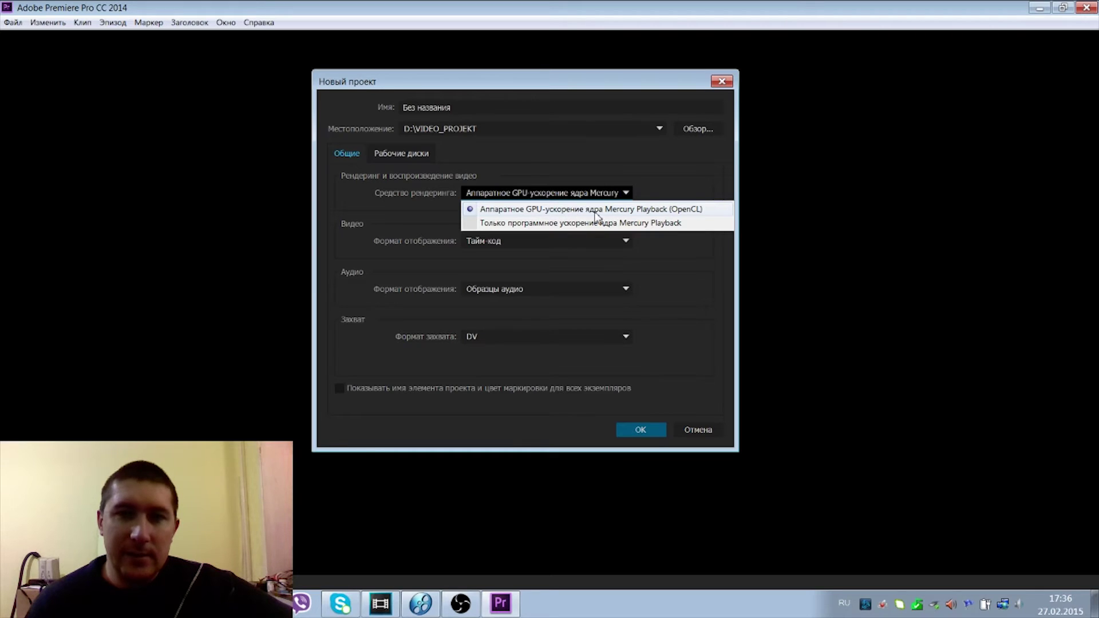
pyautogui.click(503, 209)
pyautogui.click(642, 427)
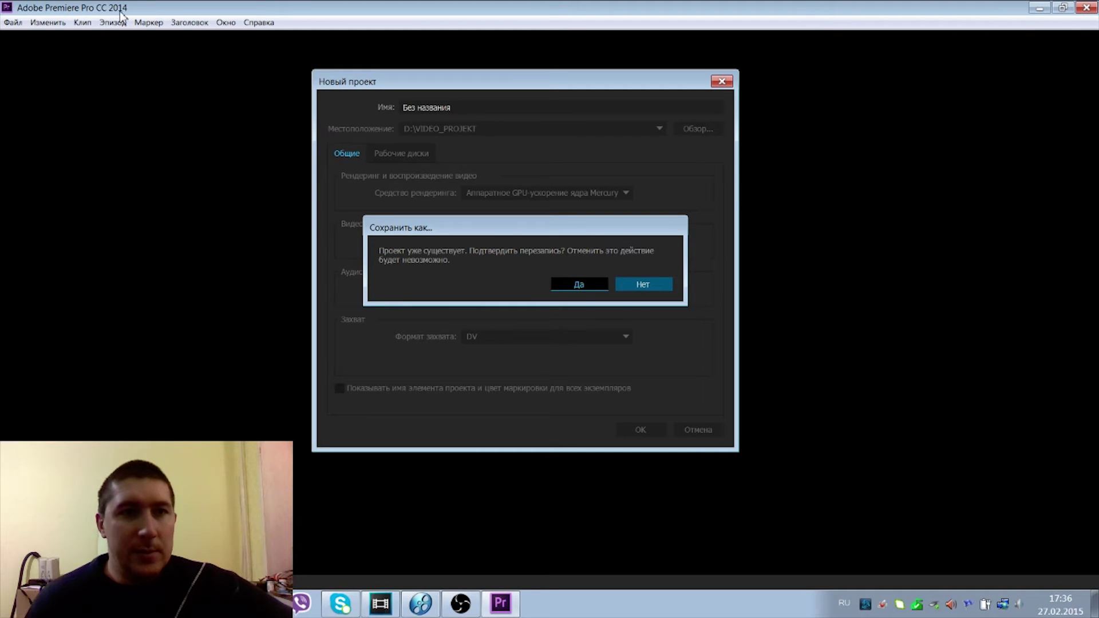
# Overwrite the old project, then enlarge the Program monitor by dragging the panel dividers.
pyautogui.click(568, 284)
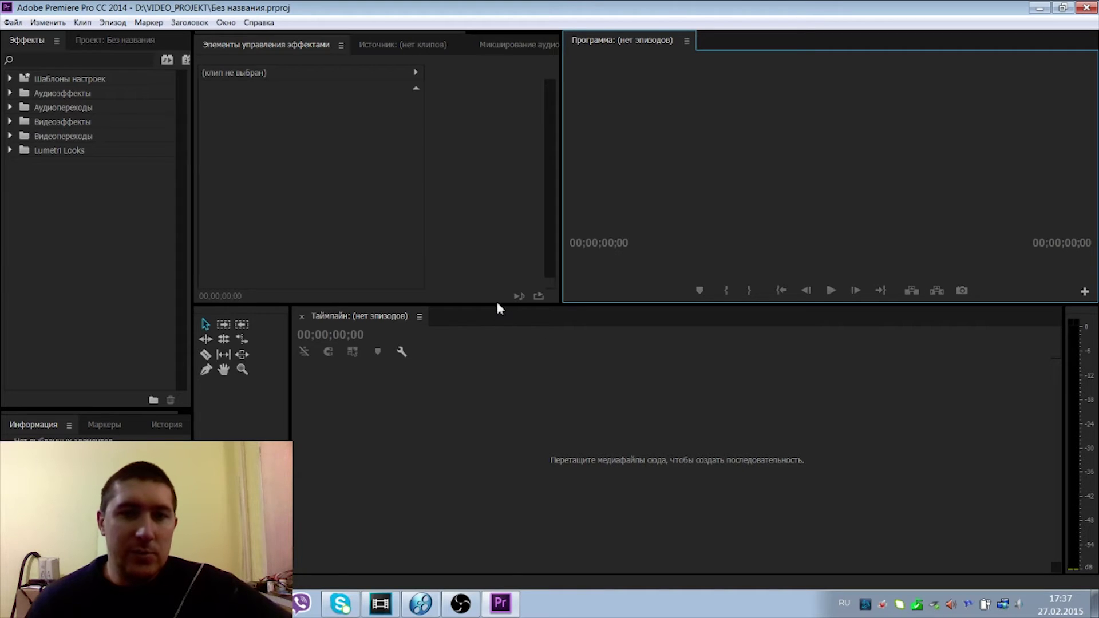
pyautogui.moveTo(493, 304); pyautogui.dragTo(491, 330)
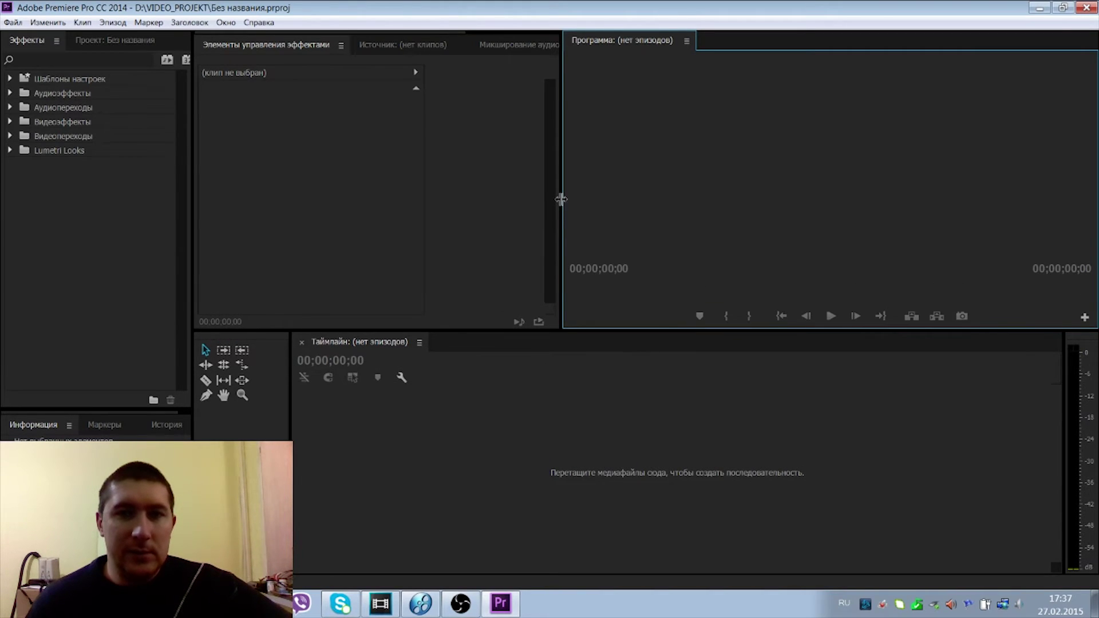
pyautogui.moveTo(561, 198); pyautogui.dragTo(479, 197)
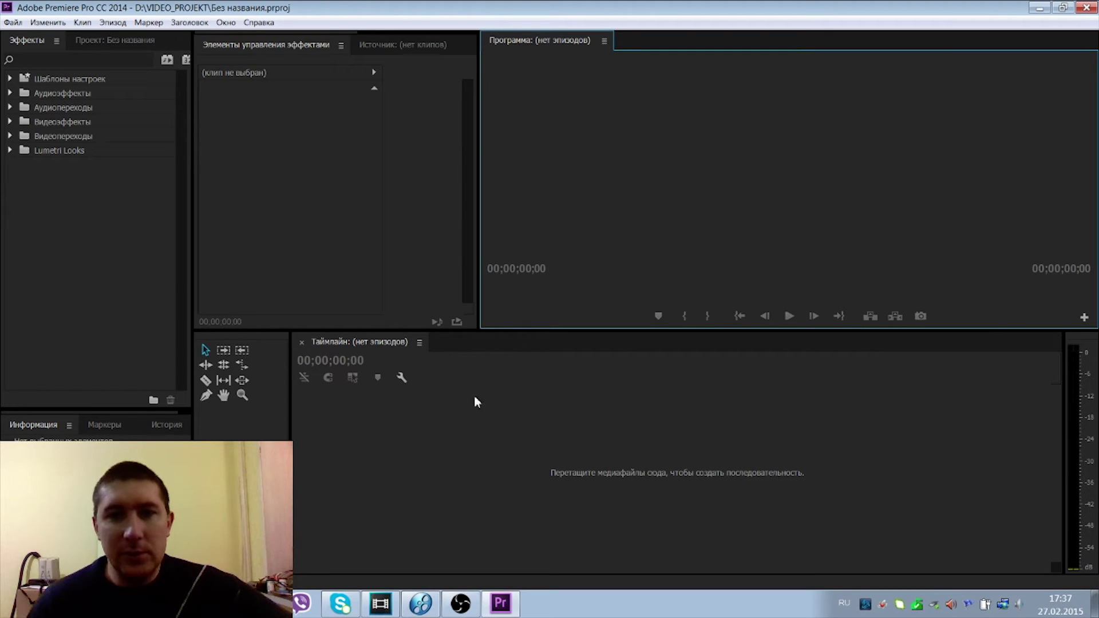
pyautogui.click(1042, 7)
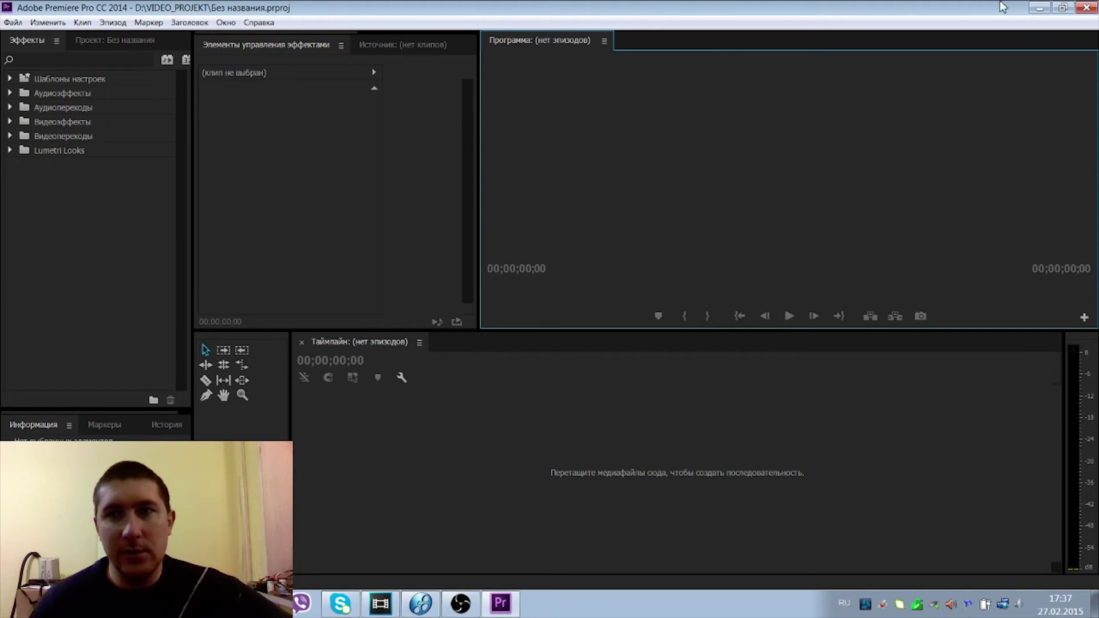
# Minimize Premiere, bring up Vegas Pro 13.0 and open its Options (Настройки) menu.
pyautogui.click(1039, 8)
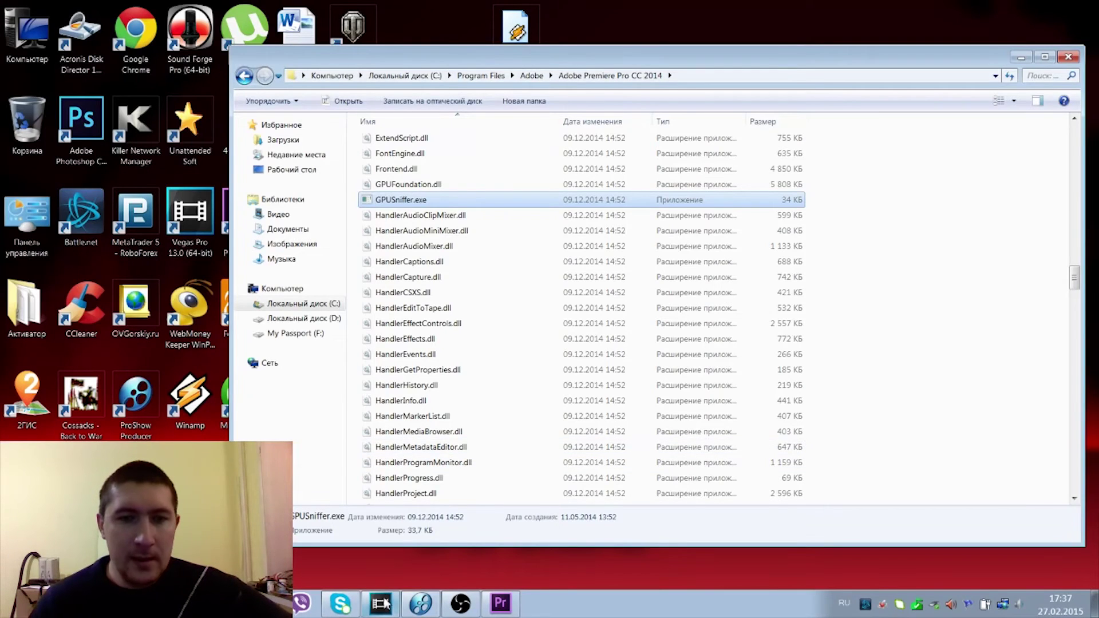
pyautogui.click(385, 604)
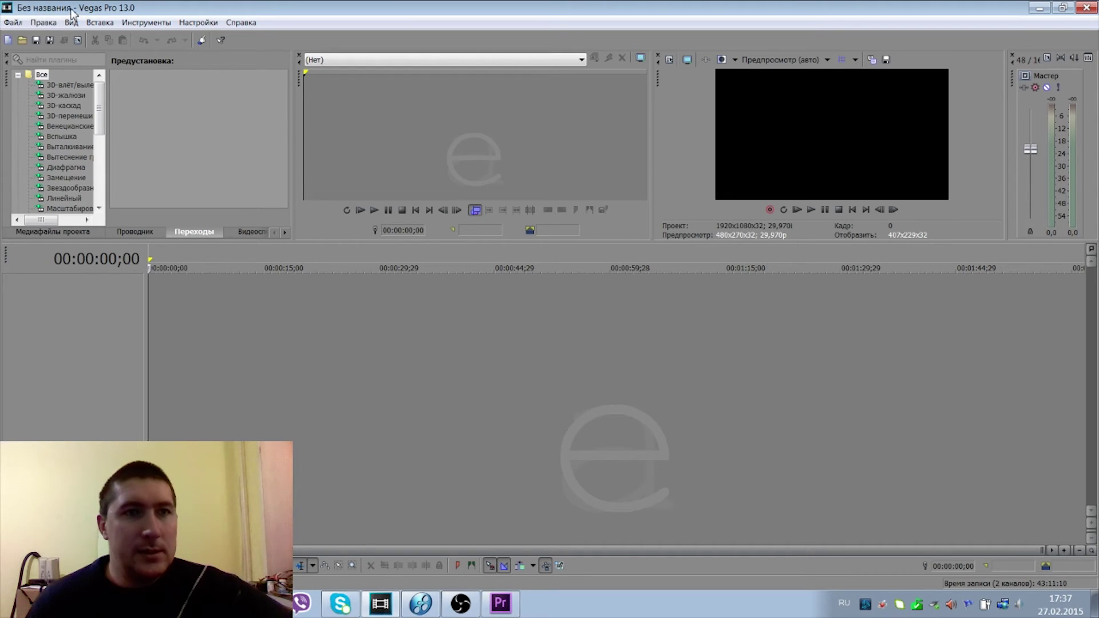
pyautogui.click(44, 23)
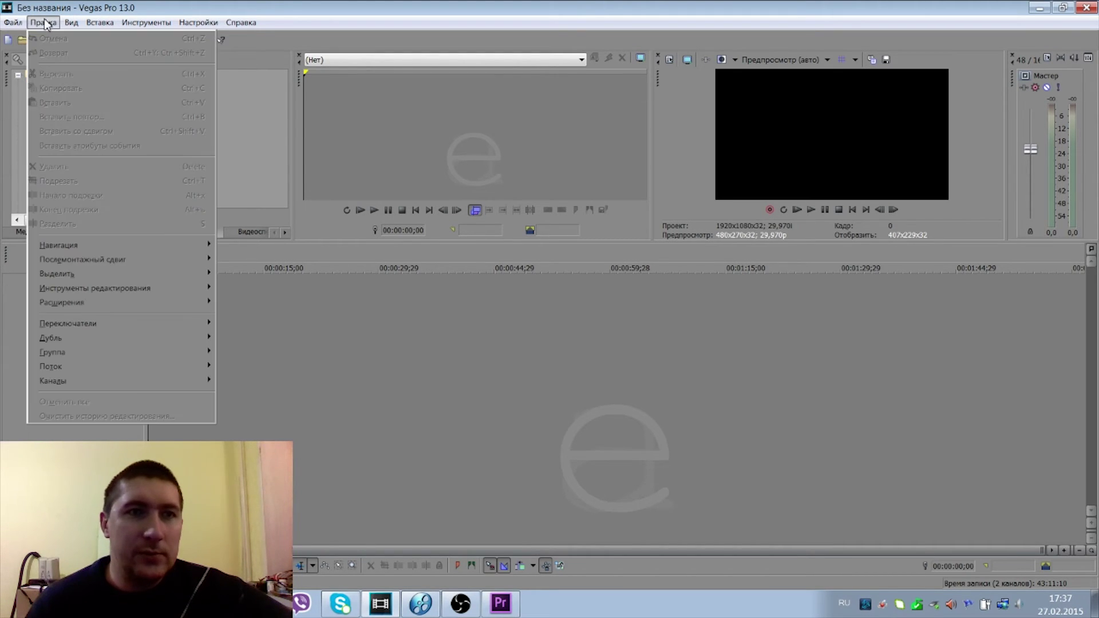
pyautogui.click(107, 11)
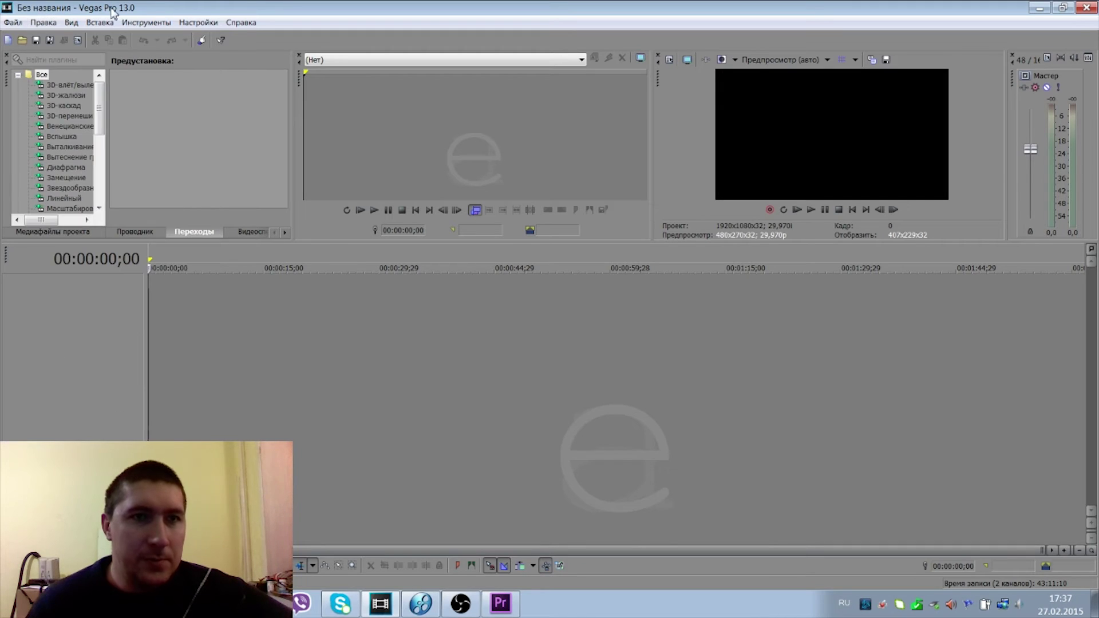
pyautogui.click(196, 23)
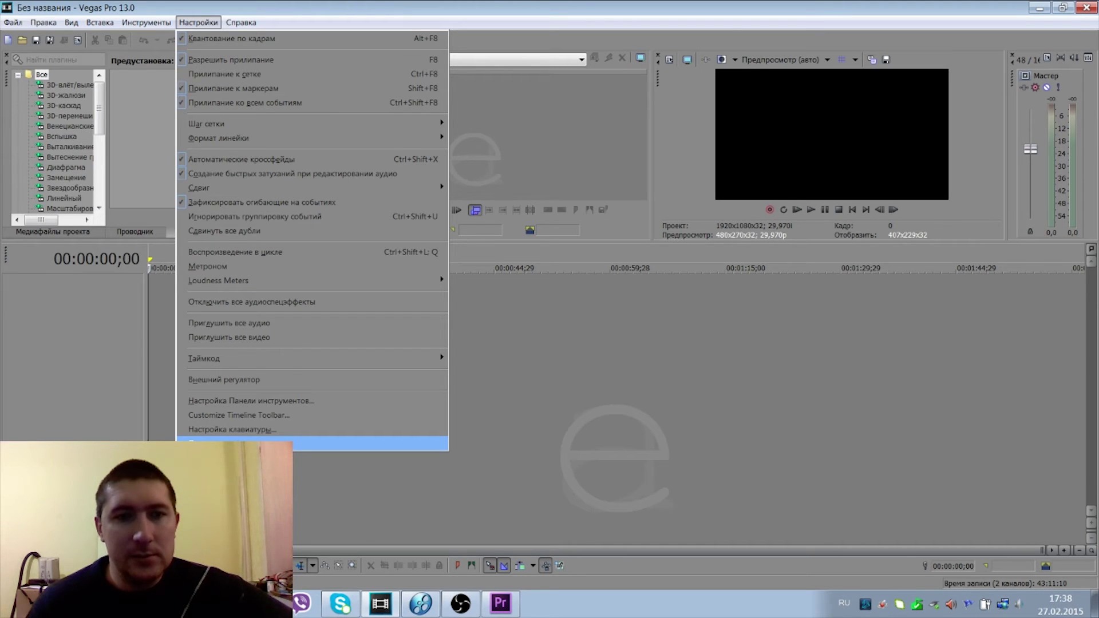
# In Preferences > Video, change GPU acceleration of video processing from AMD Pitcairn to Откл.
pyautogui.click(298, 444)
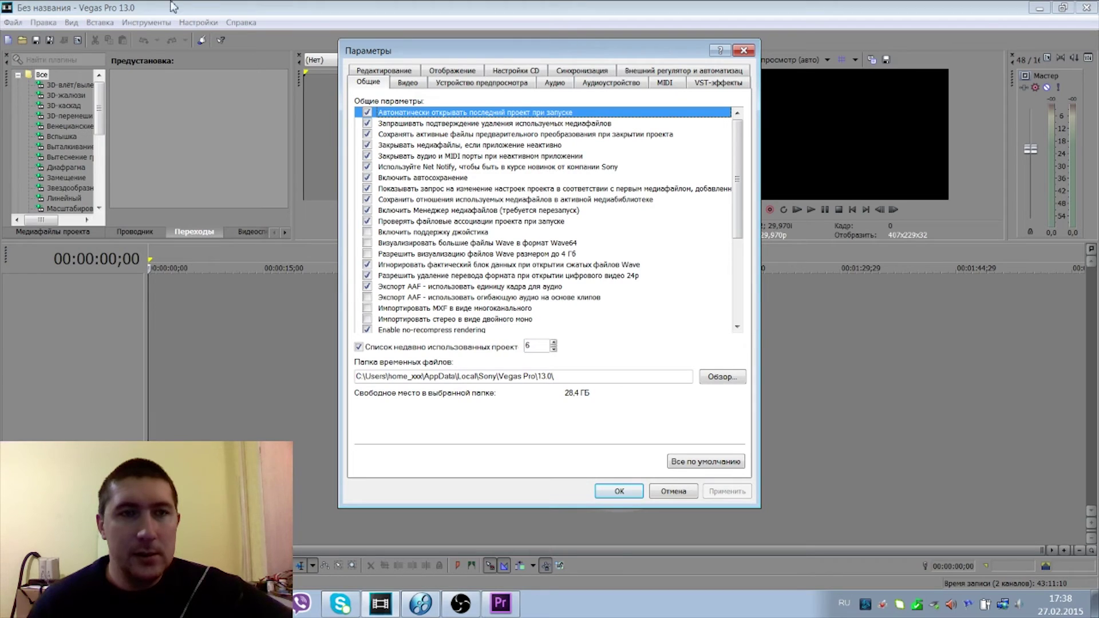
pyautogui.moveTo(427, 53); pyautogui.dragTo(484, 46)
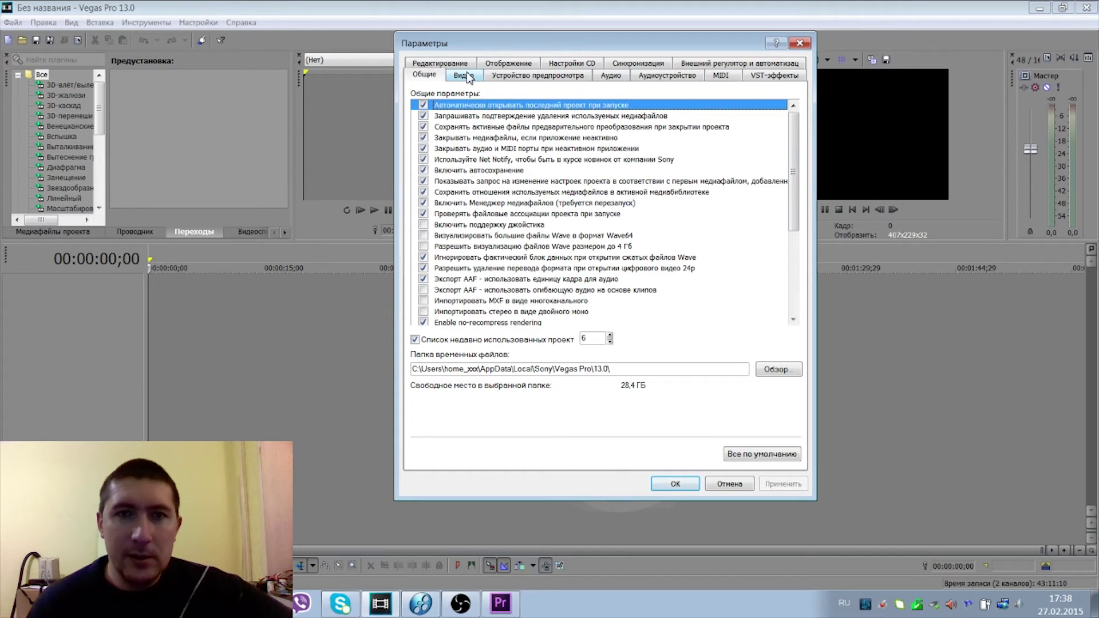
pyautogui.moveTo(506, 43); pyautogui.dragTo(527, 36)
pyautogui.click(487, 68)
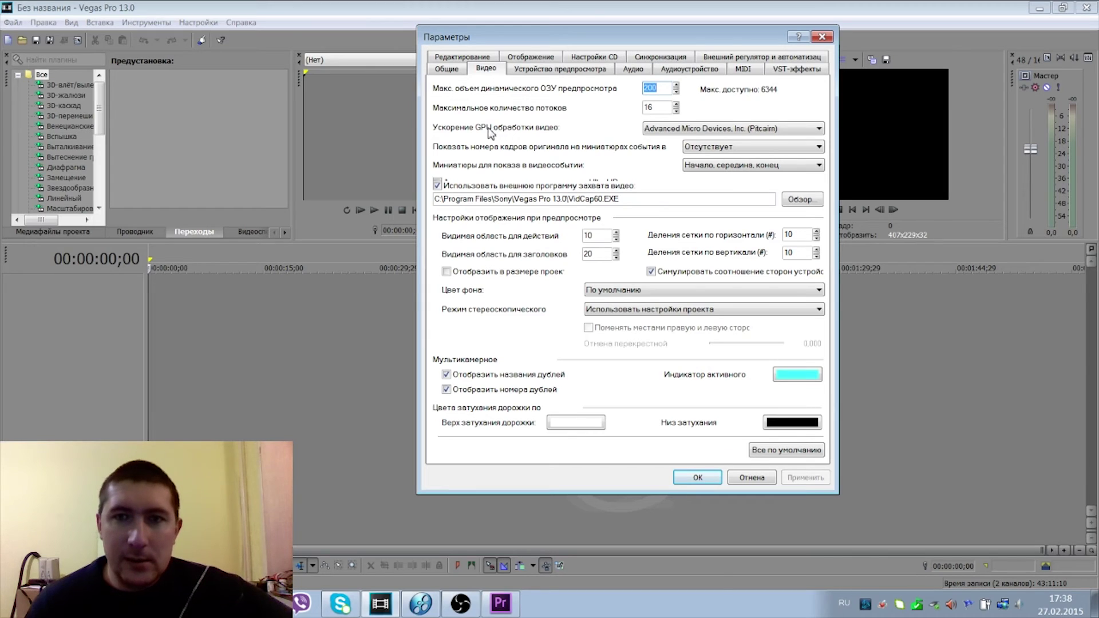
pyautogui.click(658, 130)
pyautogui.click(668, 138)
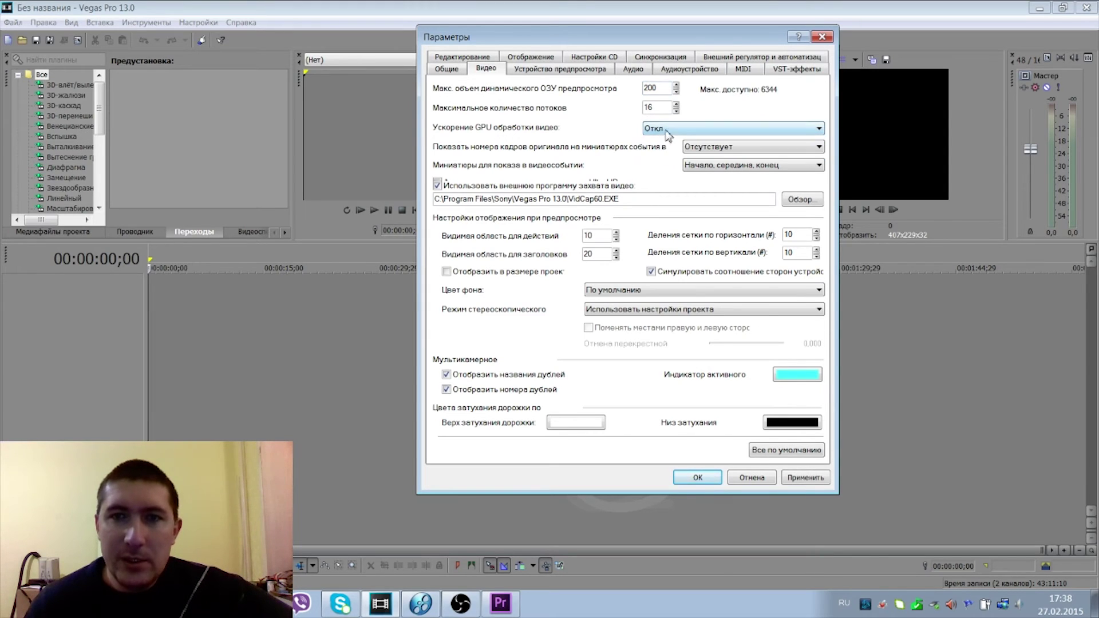
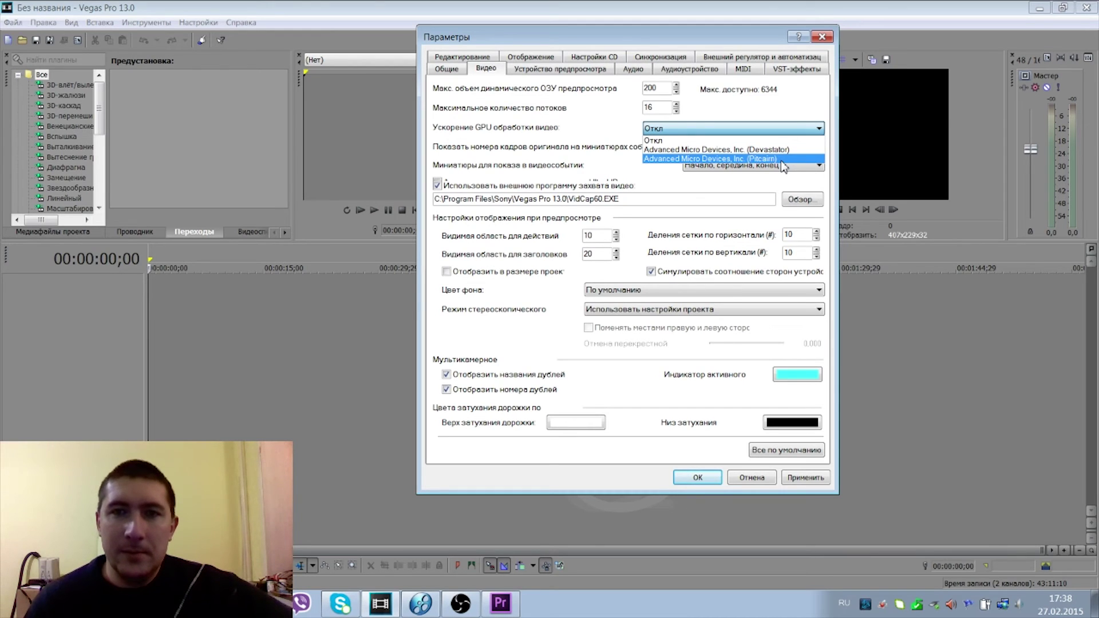
# Set Vegas GPU acceleration to the AMD Pitcairn card, then mark a short timeline loop near 24 seconds.
pyautogui.click(782, 159)
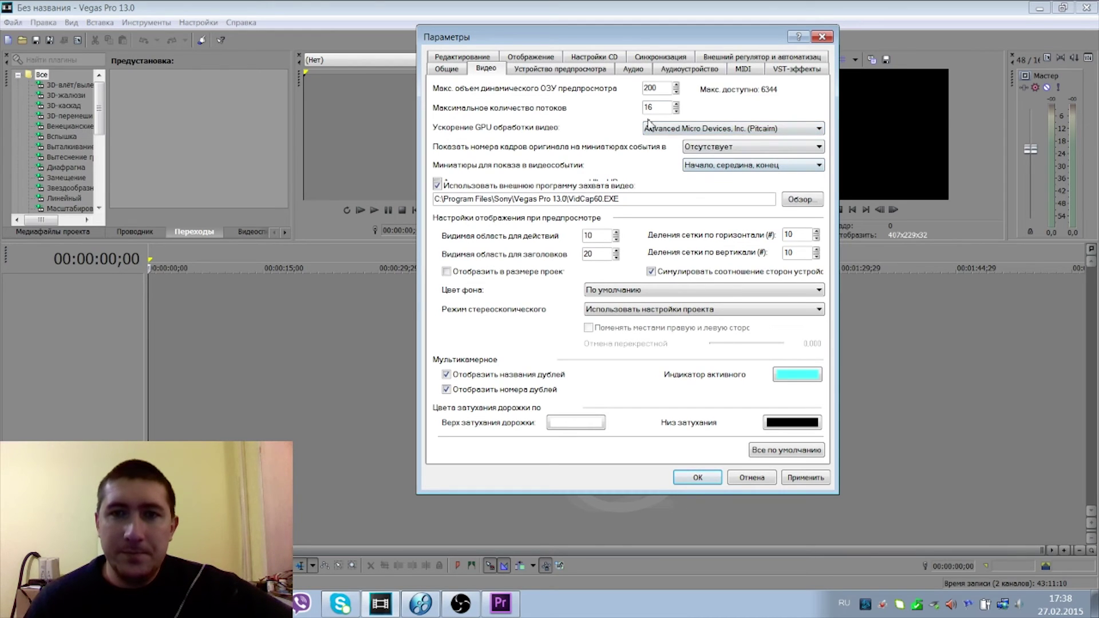
pyautogui.click(698, 477)
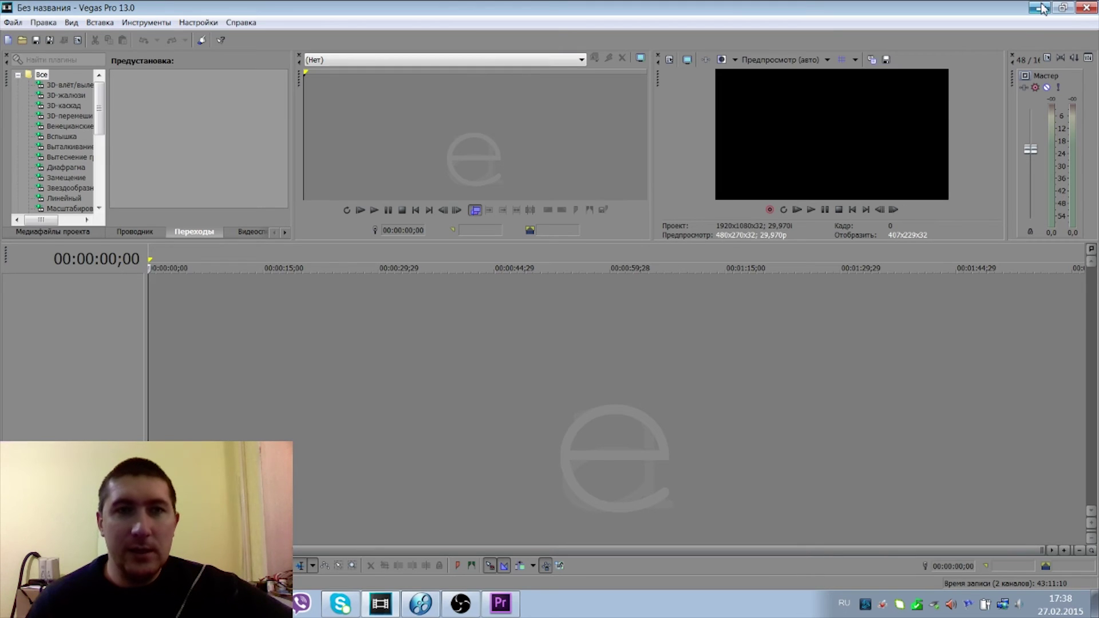
pyautogui.moveTo(414, 277); pyautogui.dragTo(432, 277)
pyautogui.click(466, 280)
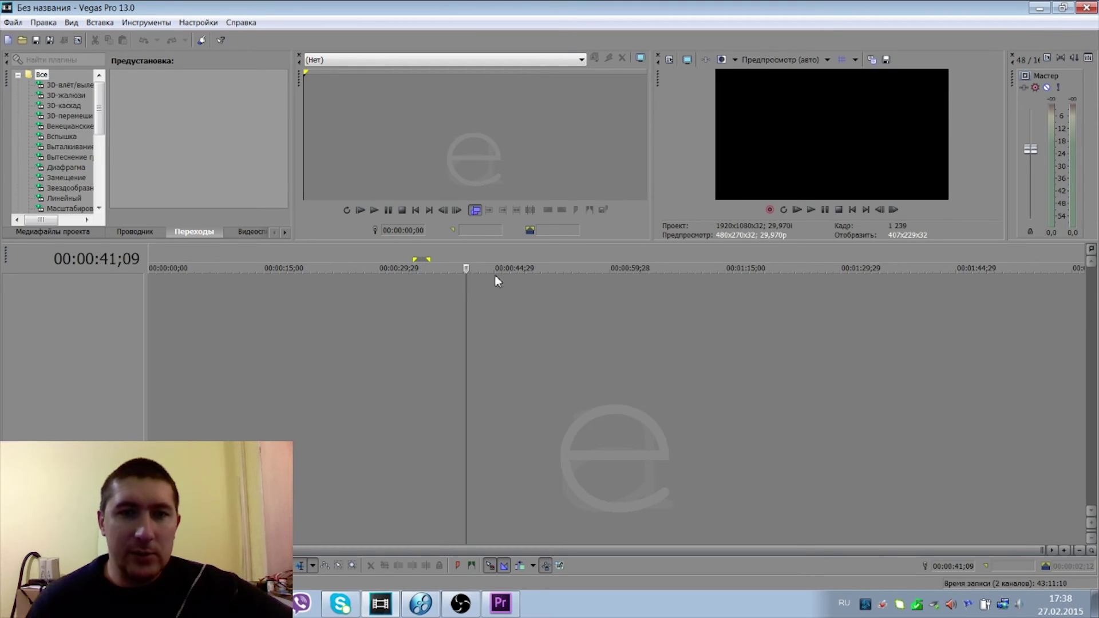
pyautogui.moveTo(343, 296); pyautogui.dragTo(337, 295)
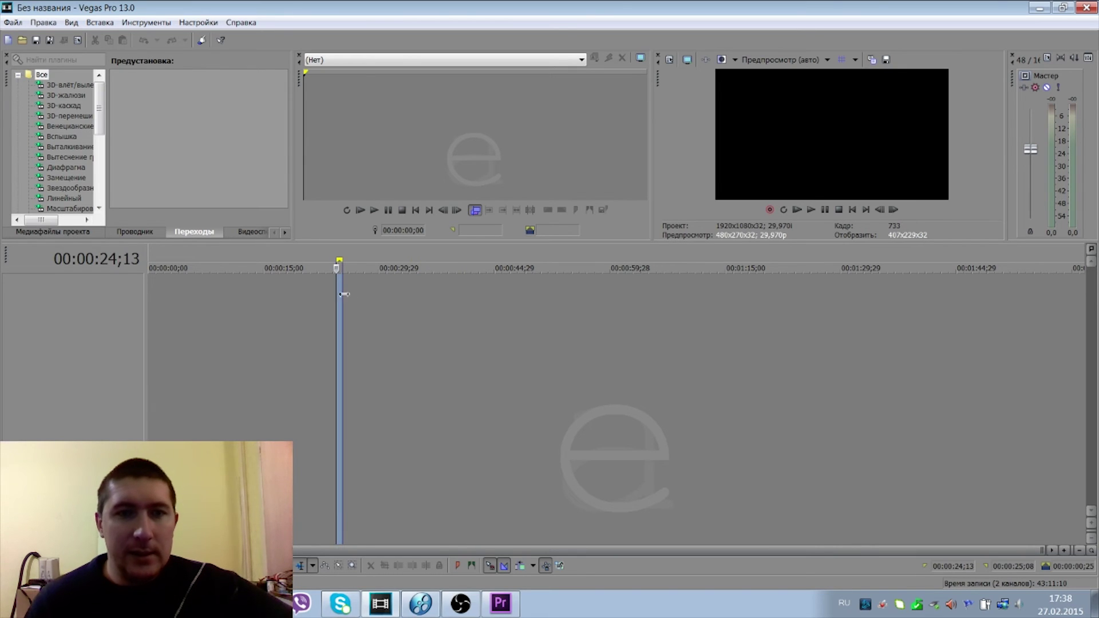
# Minimize Vegas Pro and the file browser, bringing ProShow Producer back to the front.
pyautogui.click(1037, 8)
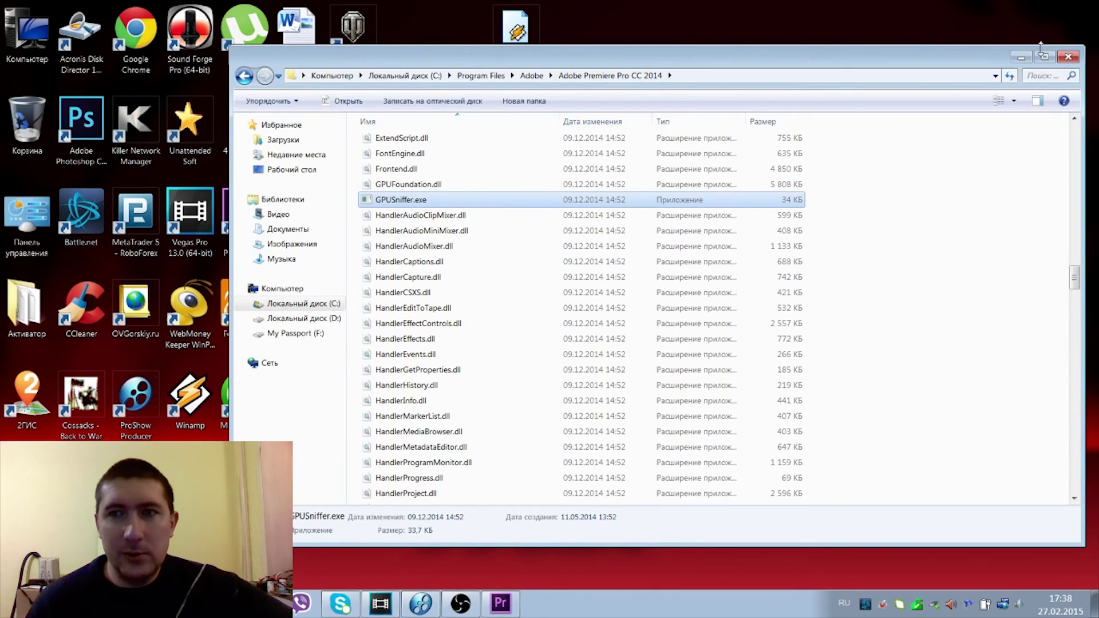
pyautogui.click(1022, 57)
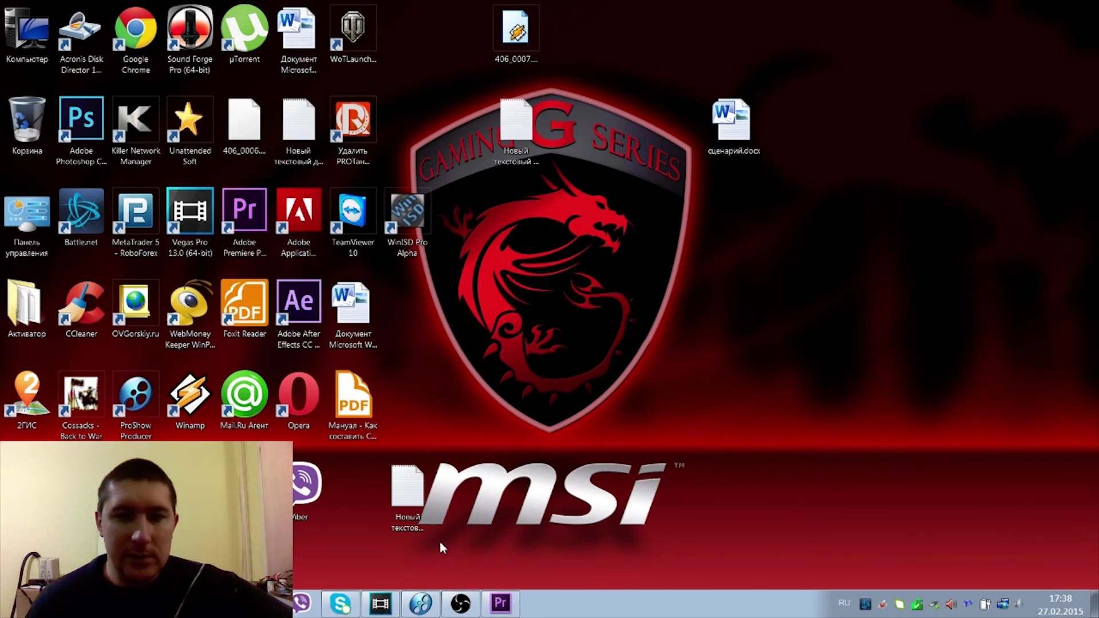
pyautogui.click(420, 604)
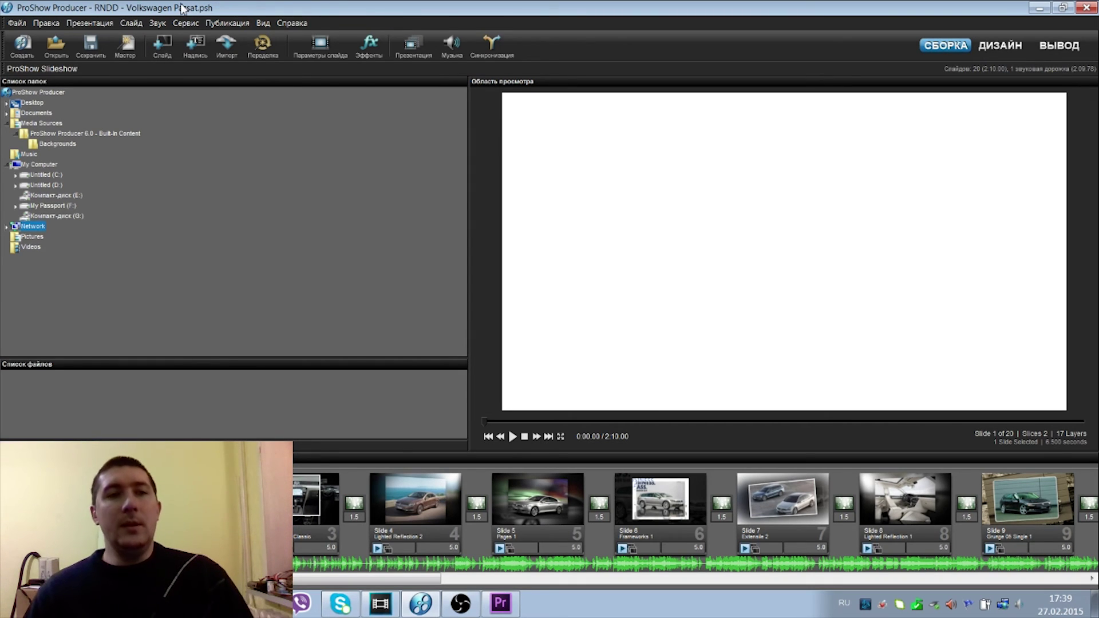
pyautogui.click(186, 23)
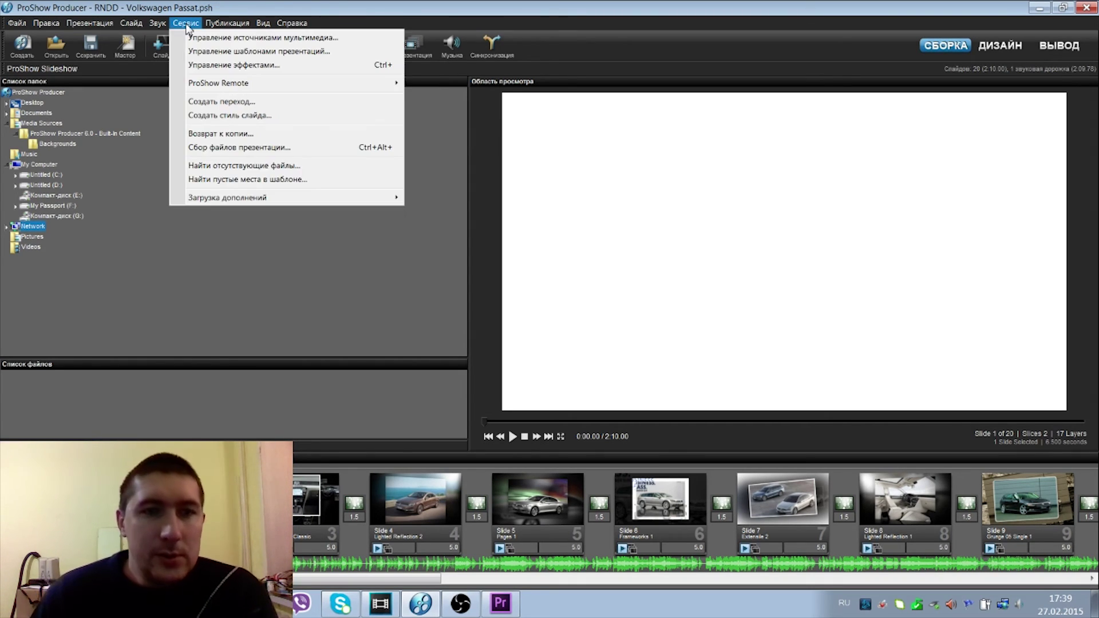
pyautogui.click(211, 5)
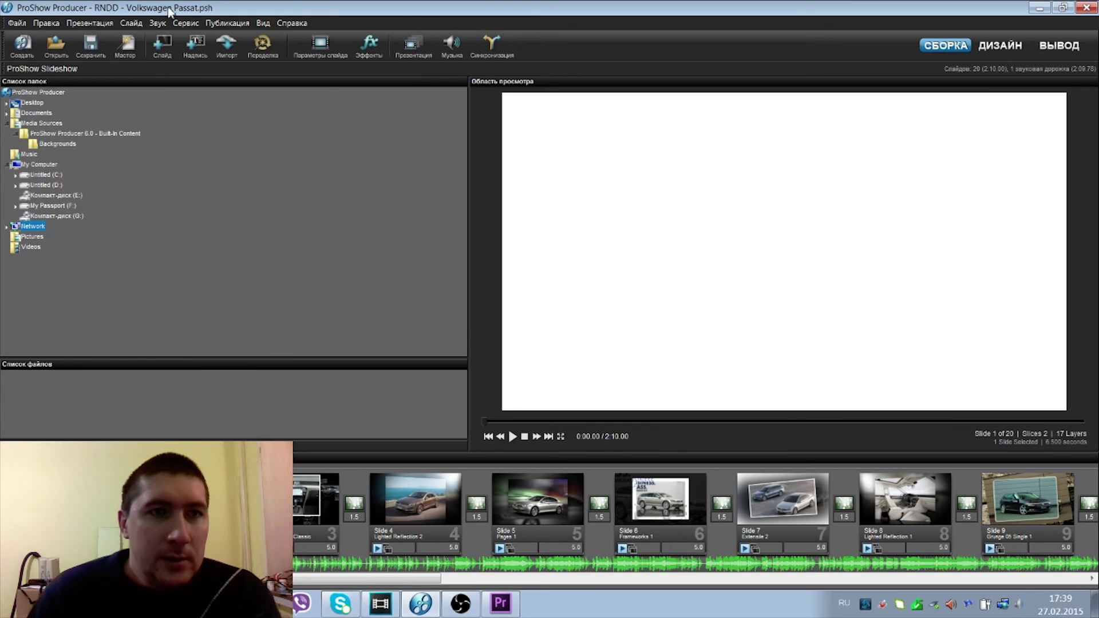
pyautogui.click(49, 24)
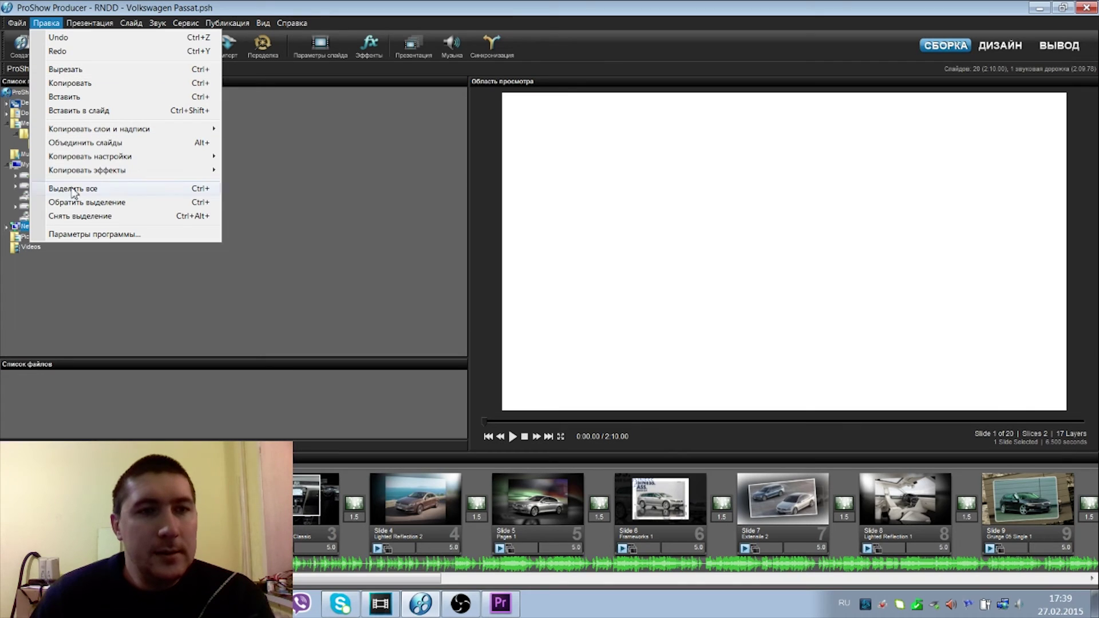
pyautogui.click(83, 241)
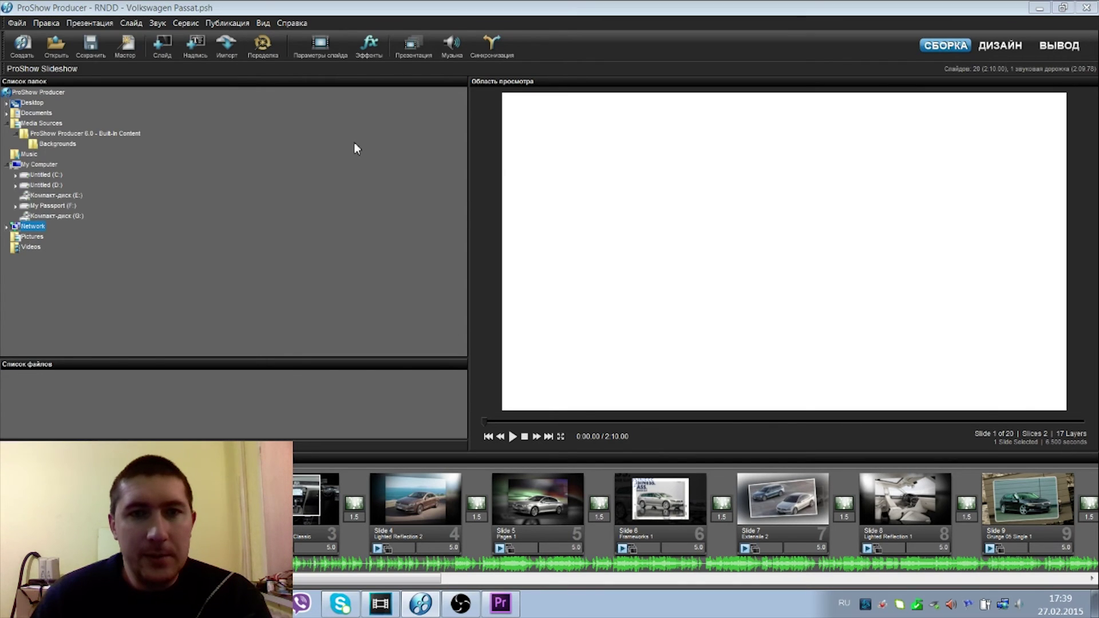
# Apply the hardware-accelerated playback and preview settings in ProShow's program options.
pyautogui.moveTo(388, 113); pyautogui.dragTo(416, 48)
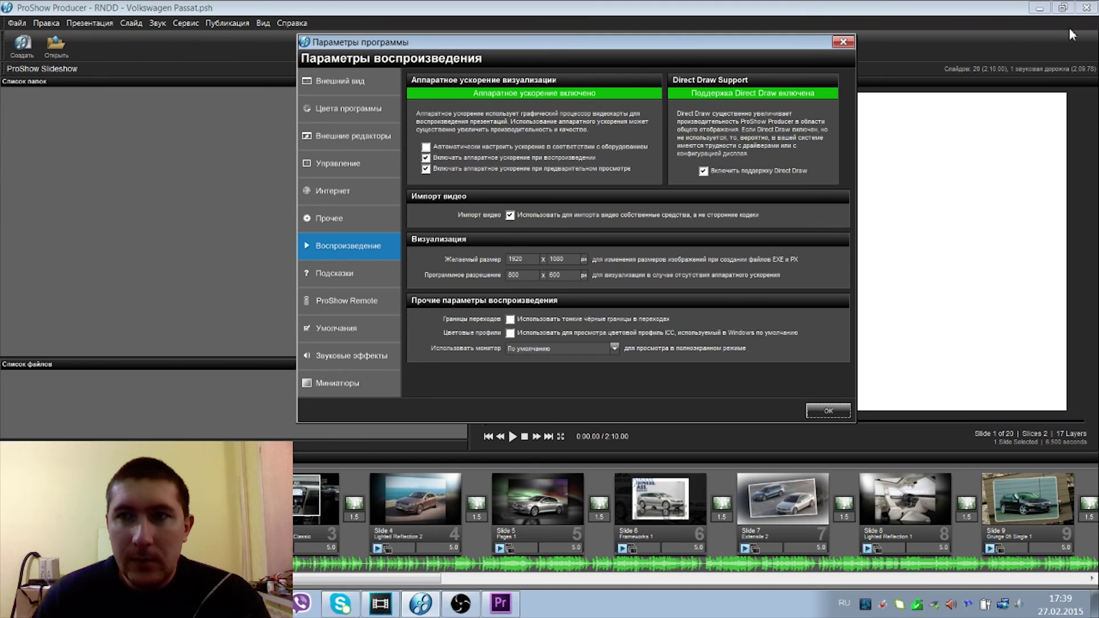
pyautogui.click(830, 410)
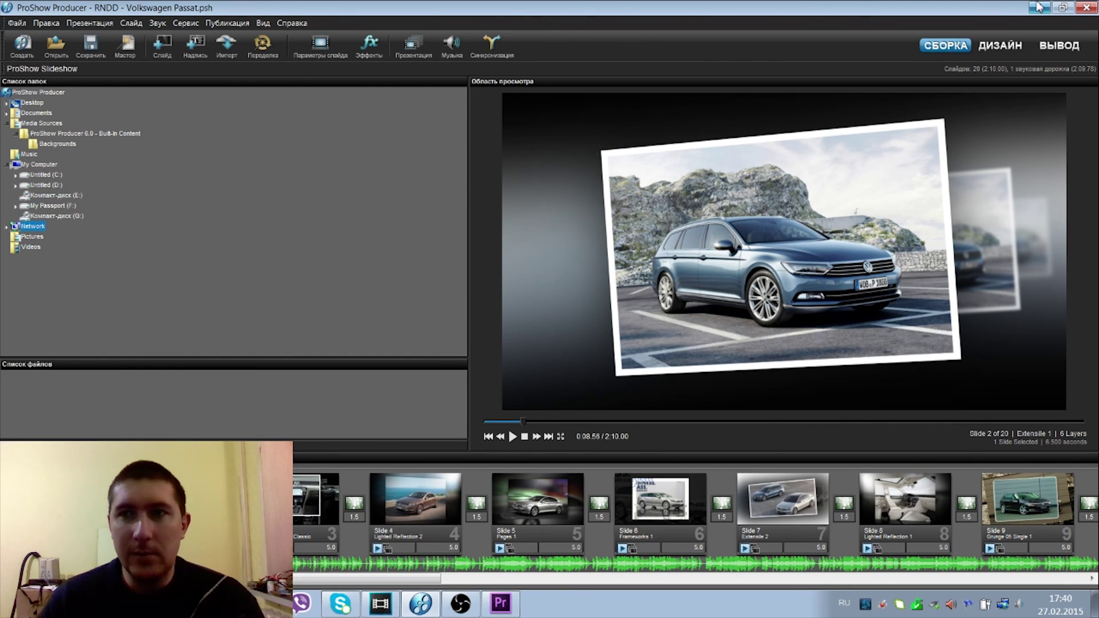
# Minimize ProShow Producer to reveal the Windows desktop.
pyautogui.click(1039, 8)
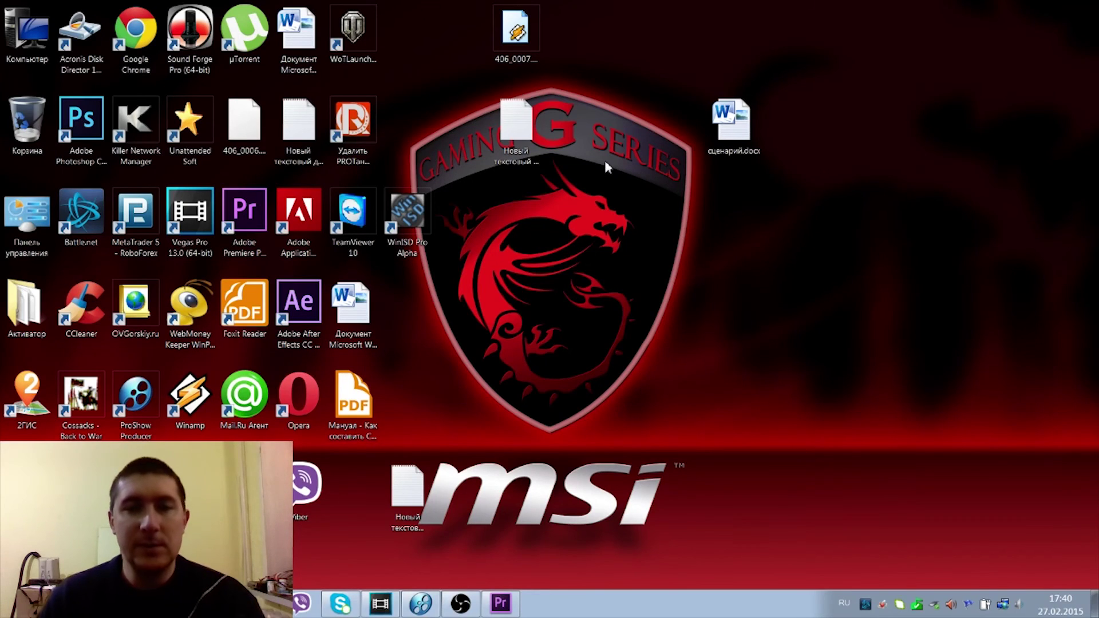